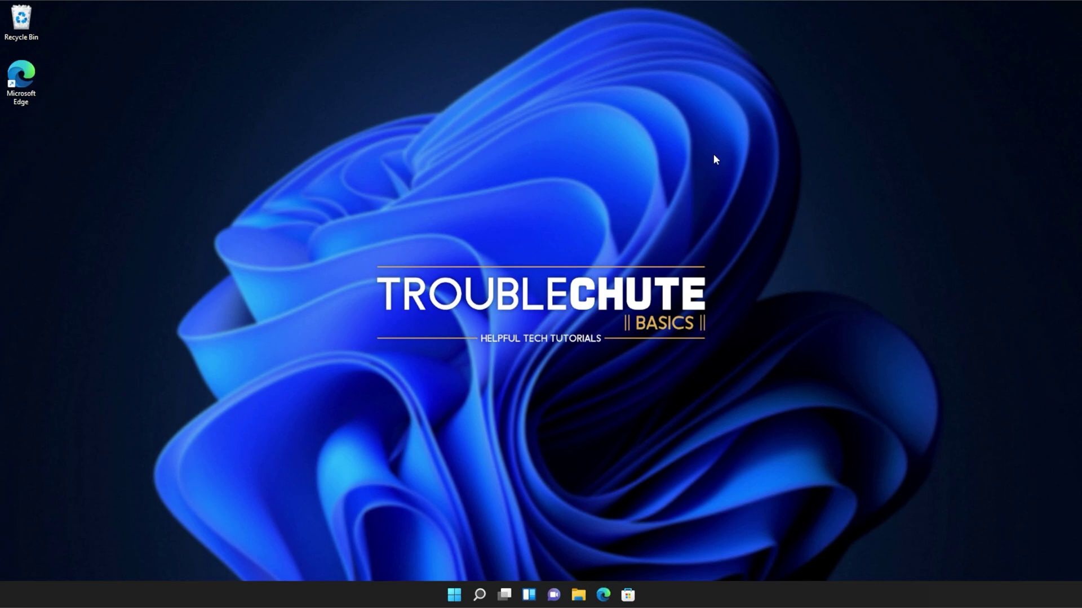
Download vc_redist.x64.exe and vc_redist.x86.exe in Edge, allowing multiple downloads
click(605, 594)
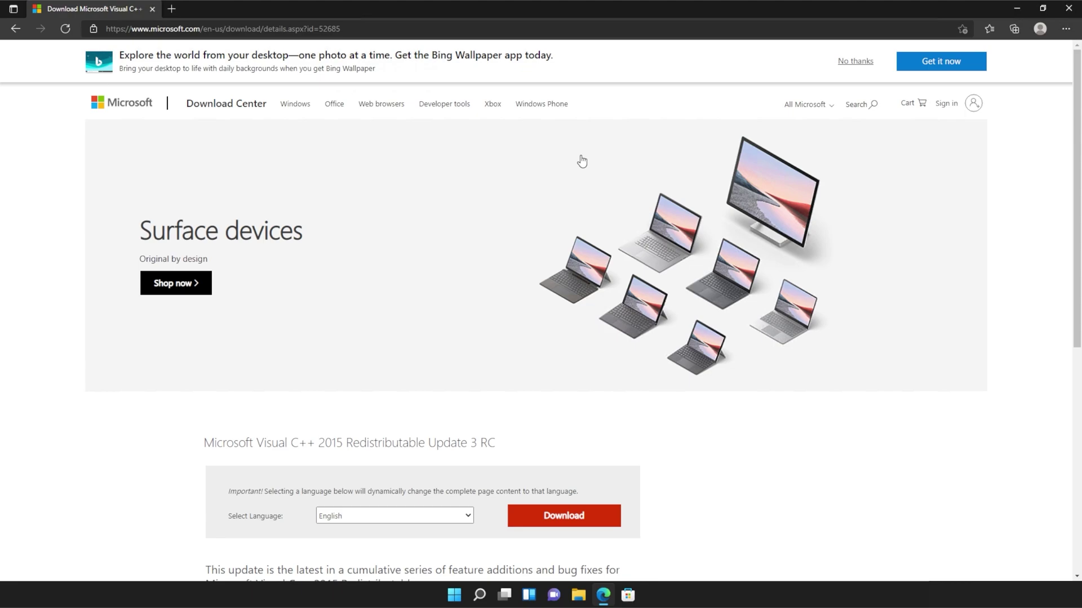
scroll(583, 161, down, 1)
scroll(582, 173, down, 1)
scroll(582, 186, down, 1)
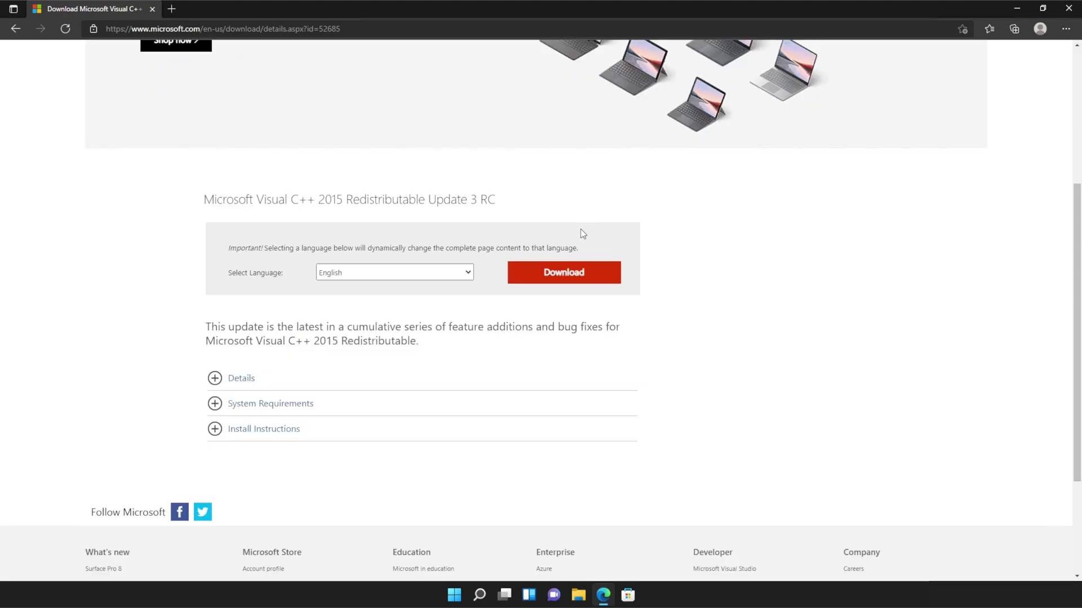
click(564, 284)
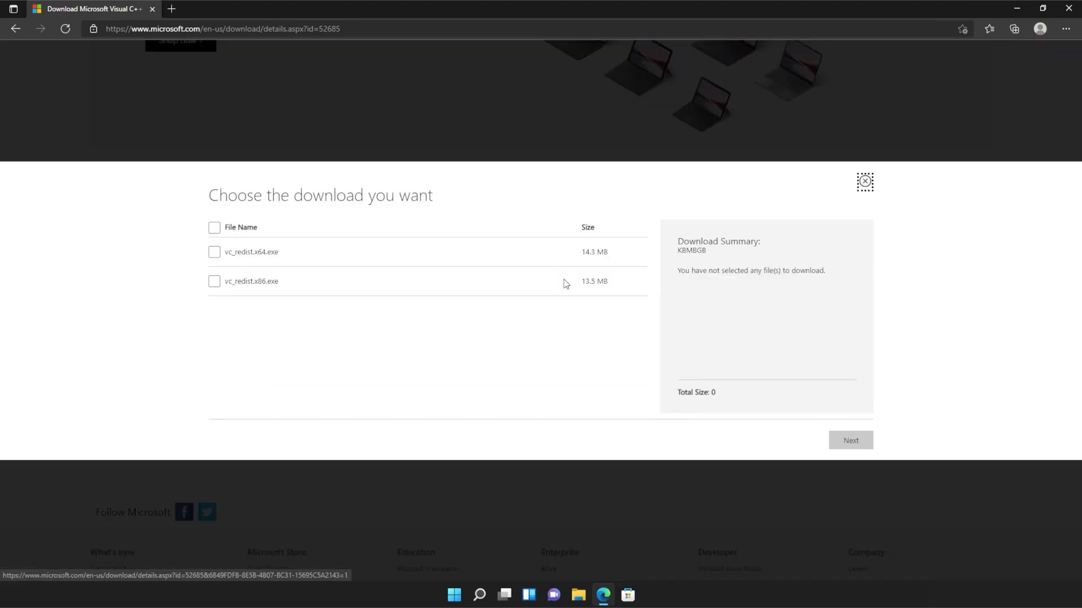
click(216, 229)
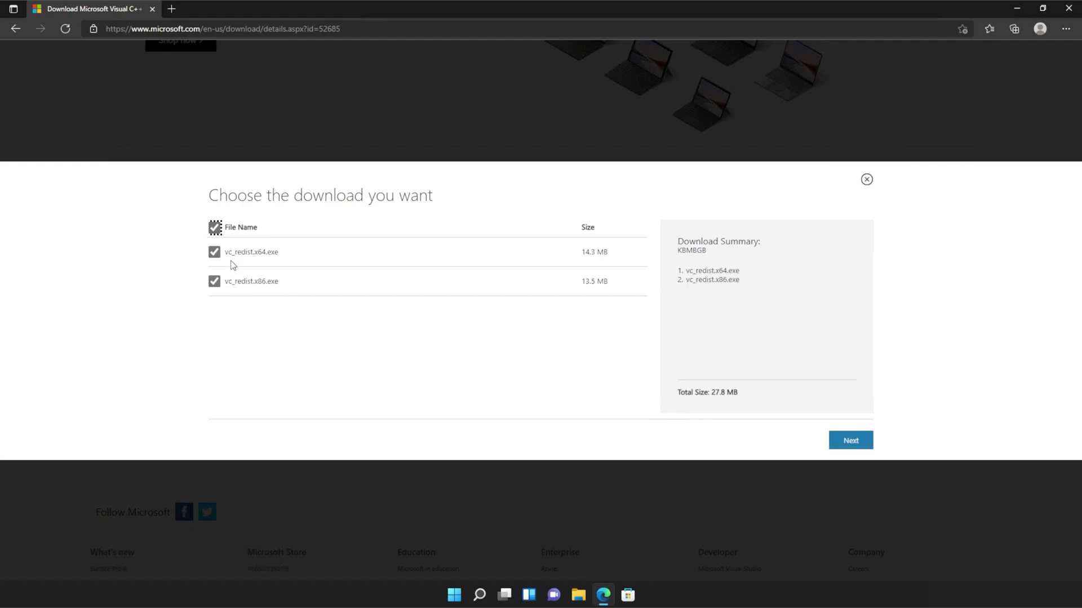
click(850, 442)
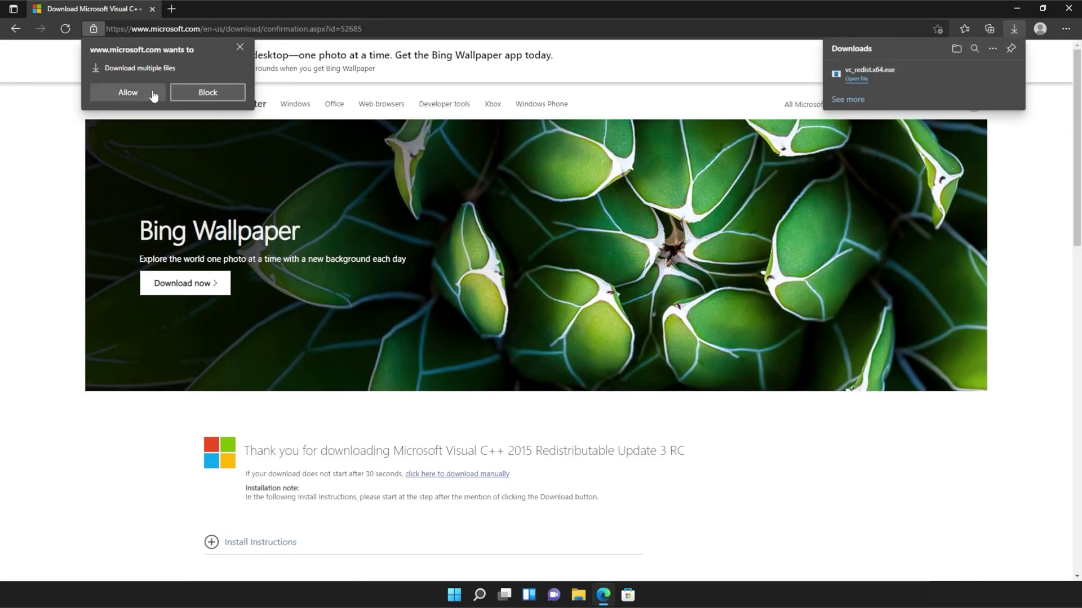
click(128, 92)
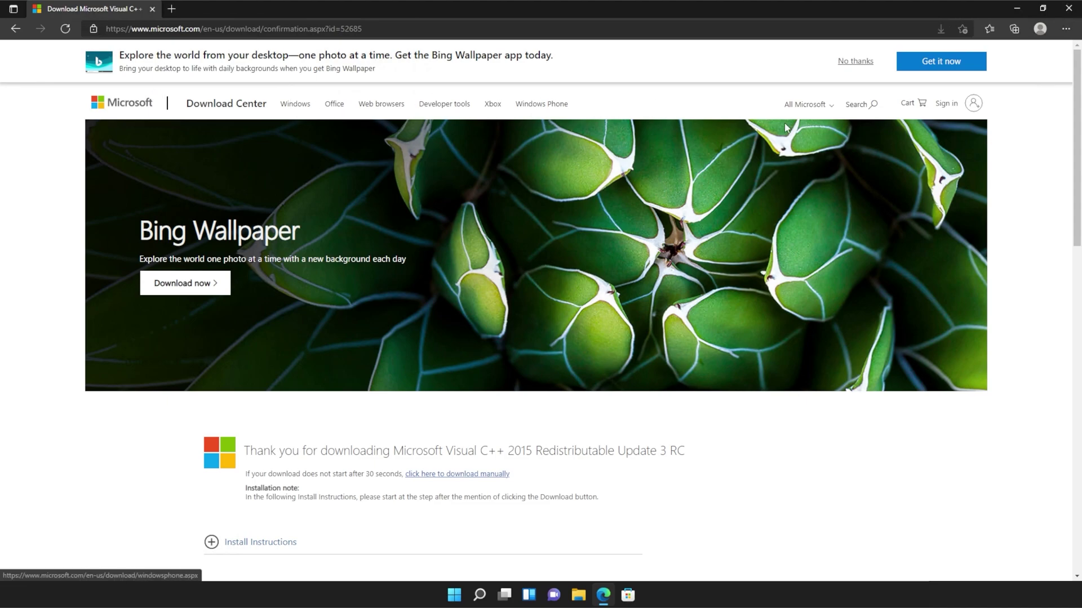
click(1014, 29)
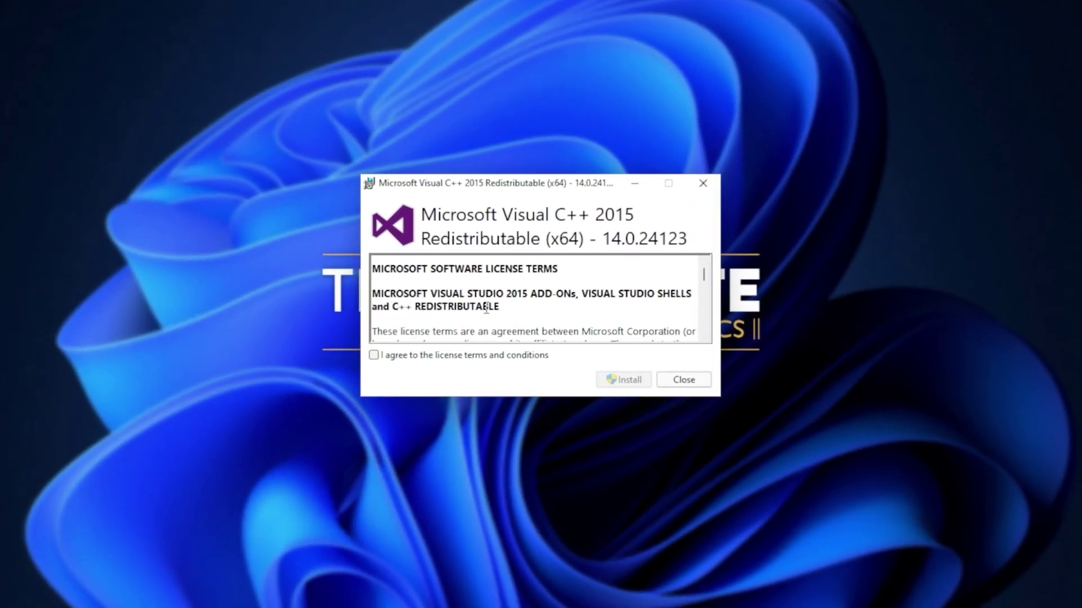
Accept the x64 license terms and install it, approving the UAC prompt
click(460, 359)
click(624, 381)
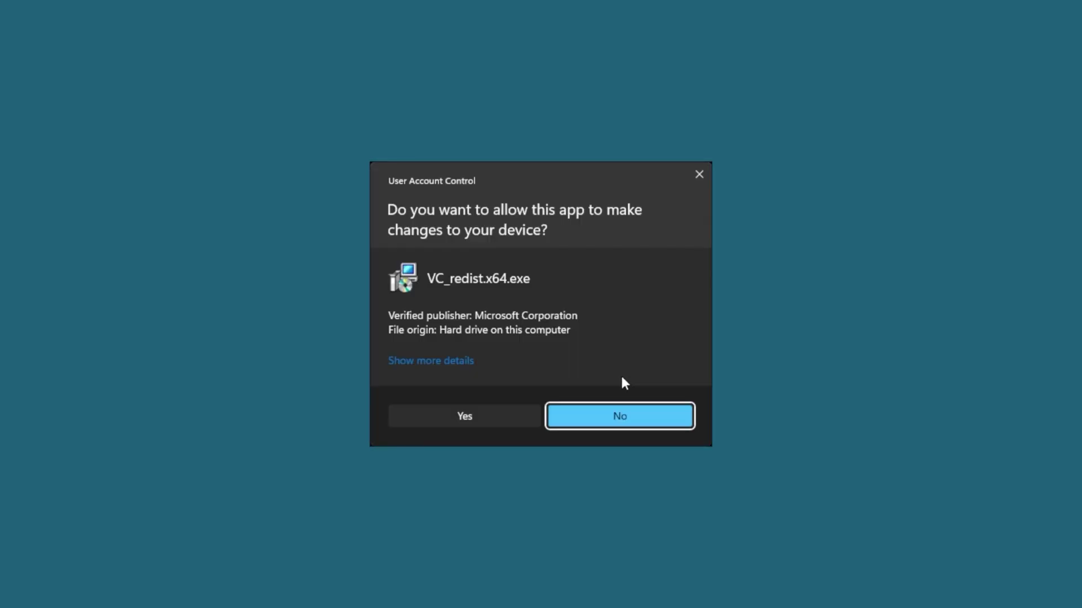
click(510, 411)
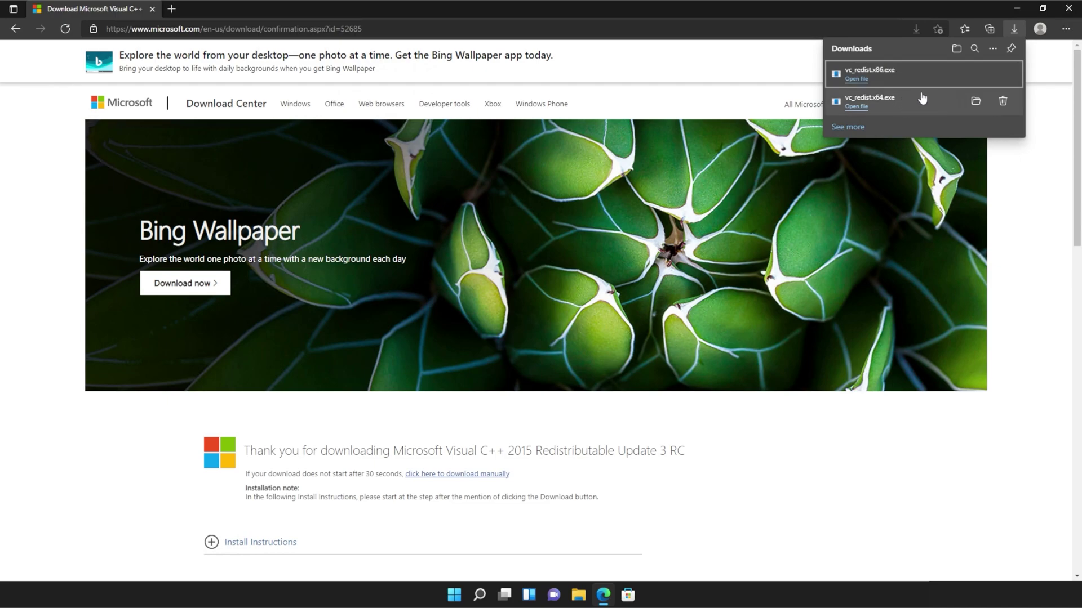
Install vc_redist.x86.exe with the license accepted and UAC approved, then close setup
click(899, 78)
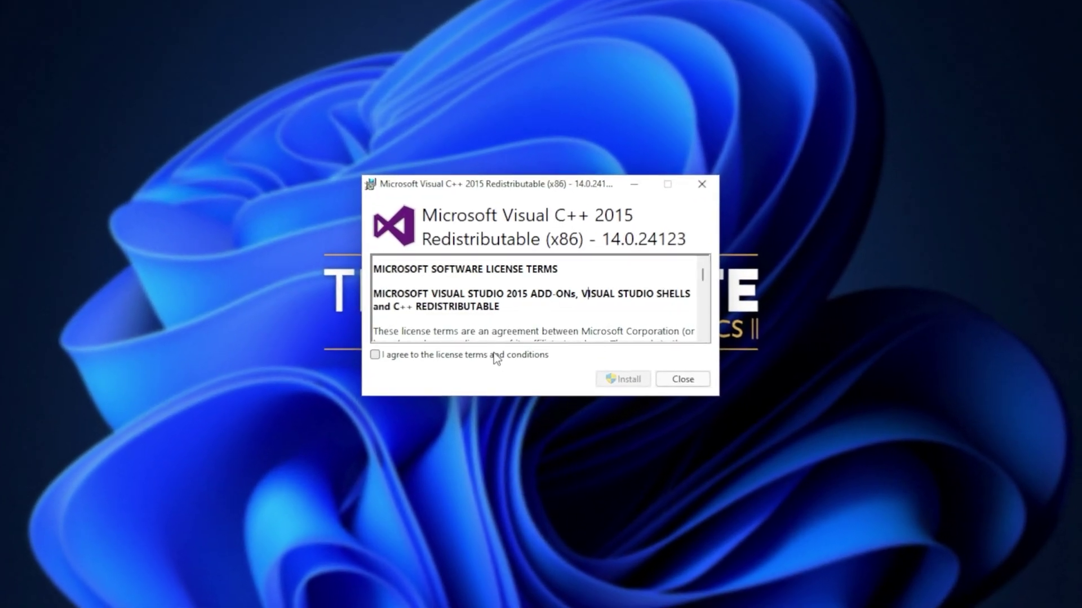
click(374, 355)
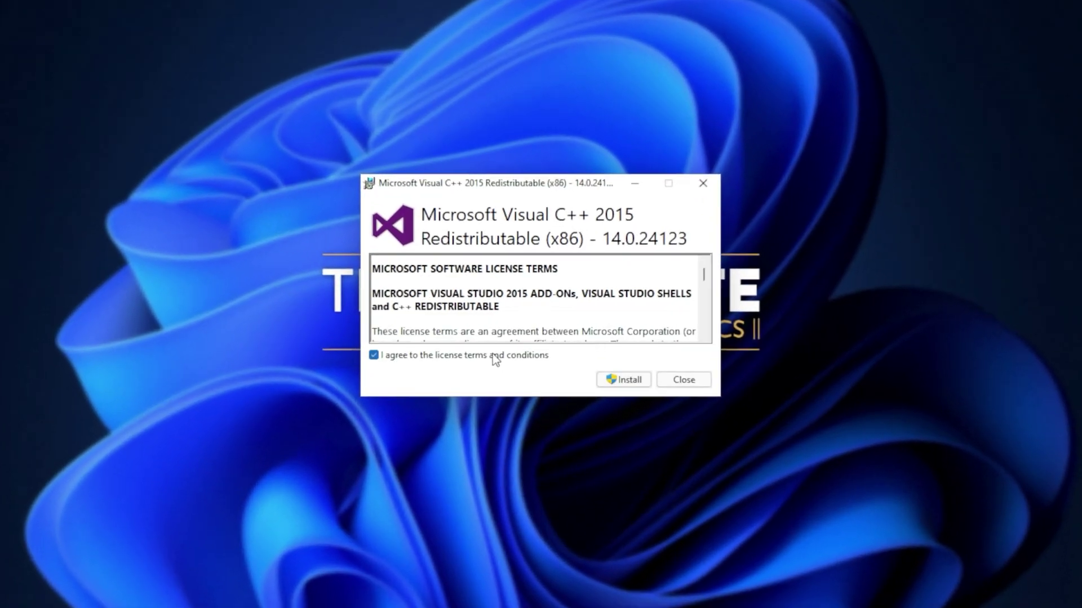
click(624, 379)
click(505, 423)
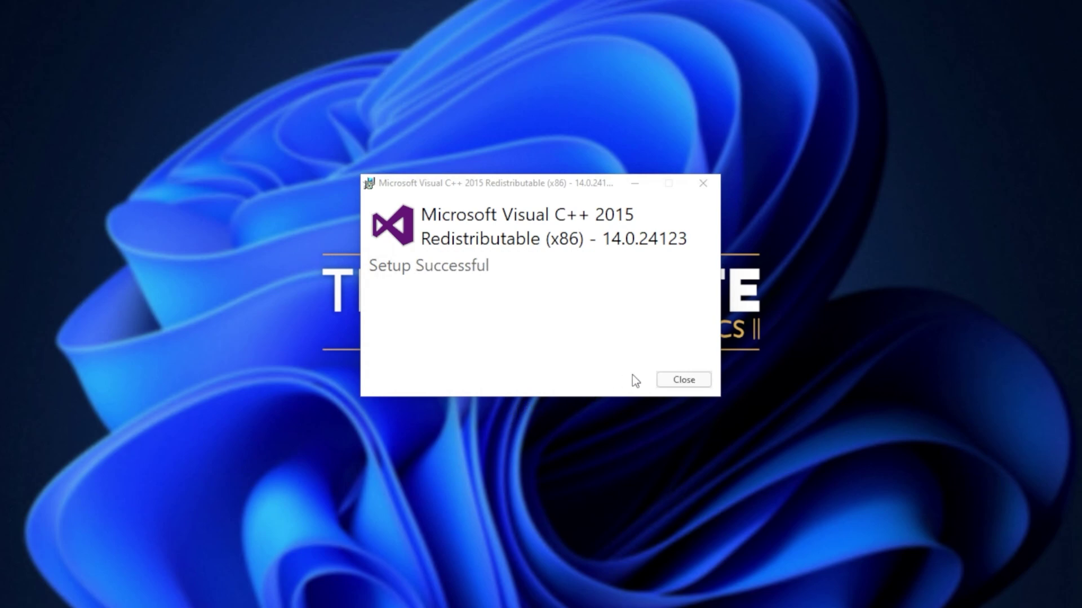
click(684, 380)
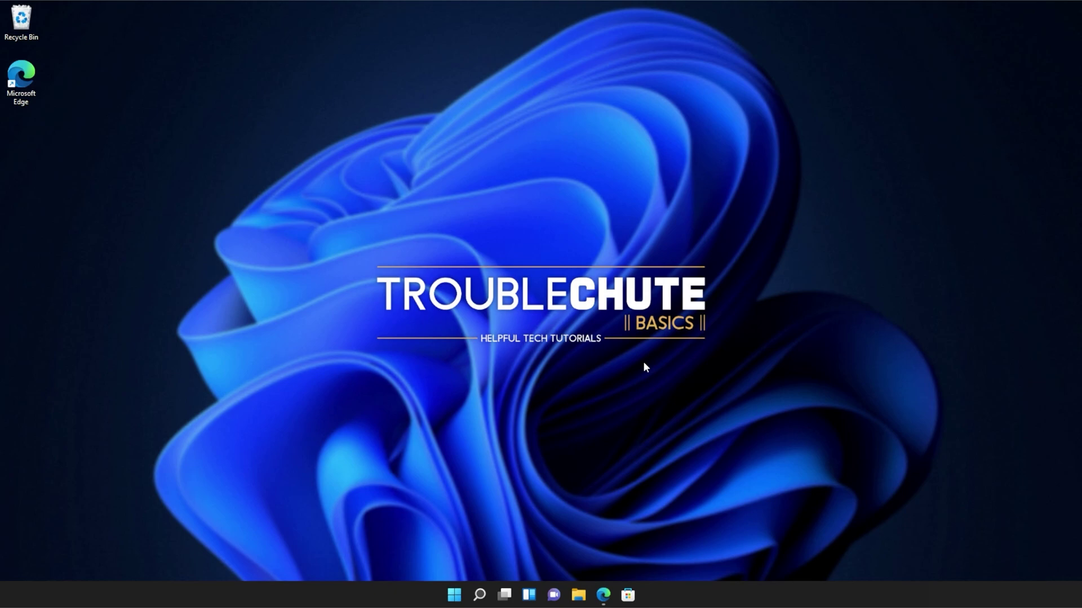
Search Start for cmd and run Command Prompt as administrator
key(super)
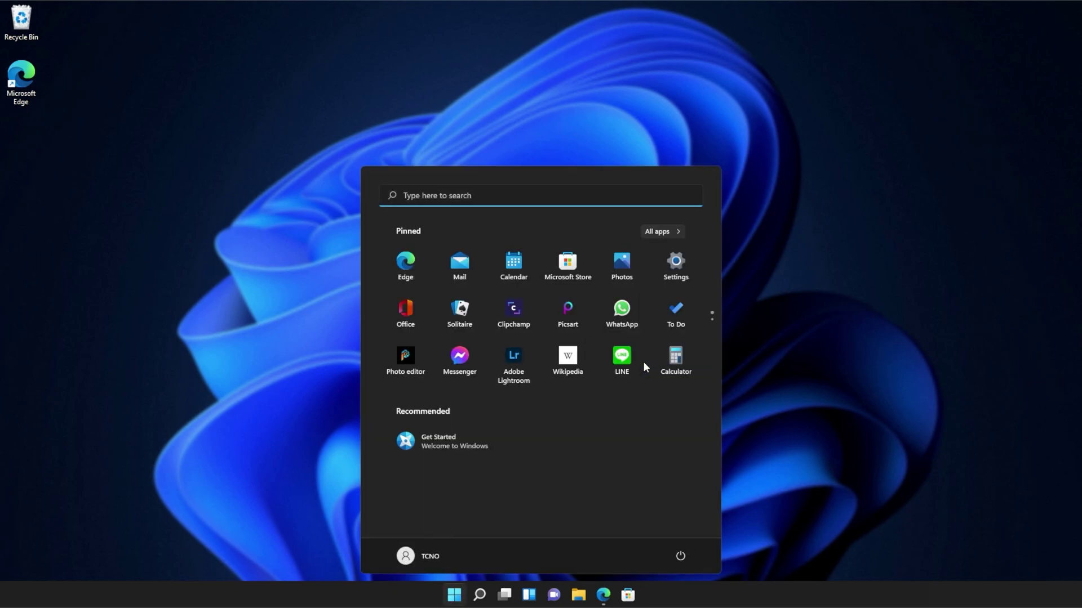
text(cmd)
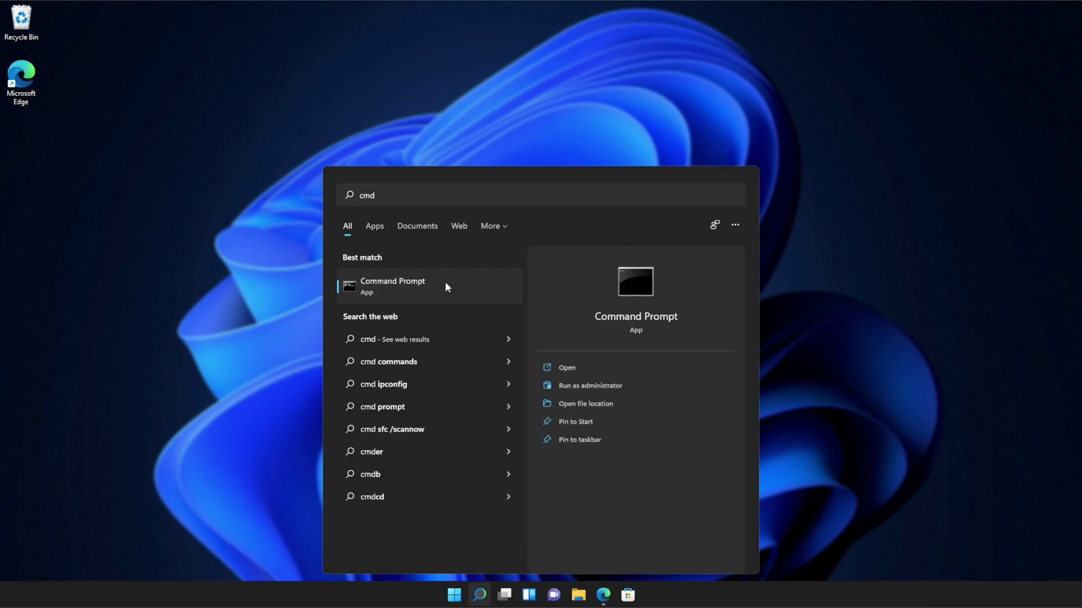
right_click(445, 285)
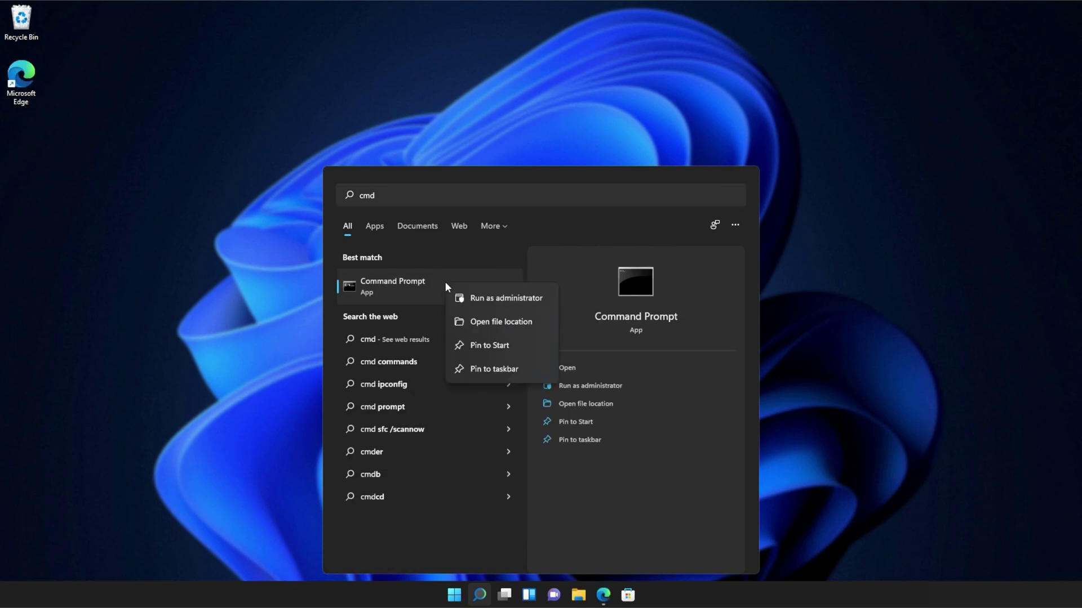
click(486, 301)
Approve the admin Command Prompt, centre its window, and run sfc /scannow
click(550, 388)
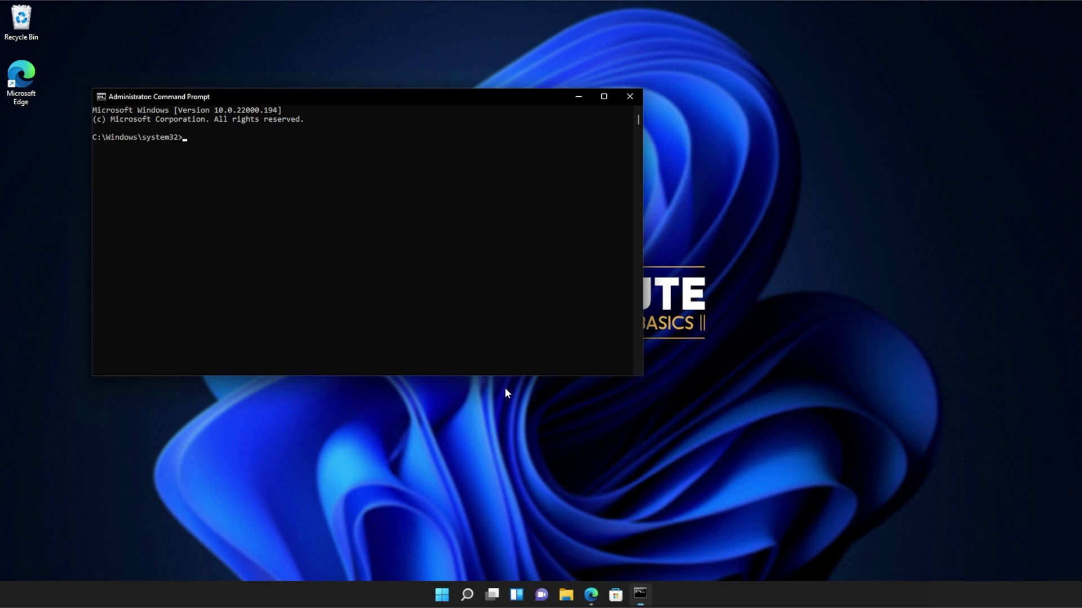
drag(494, 110, 639, 168)
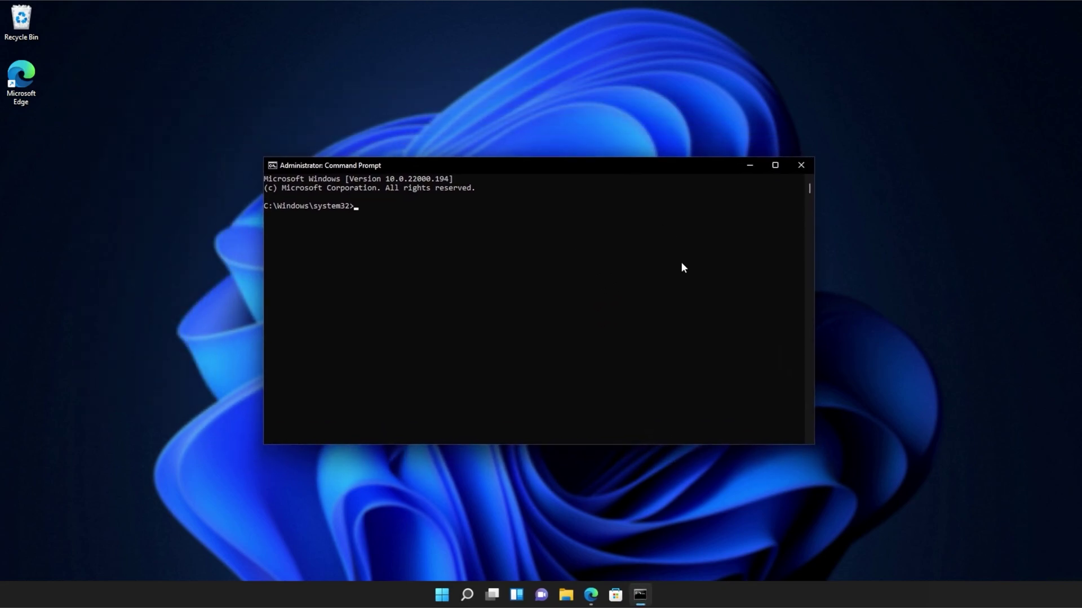
text(sfc)
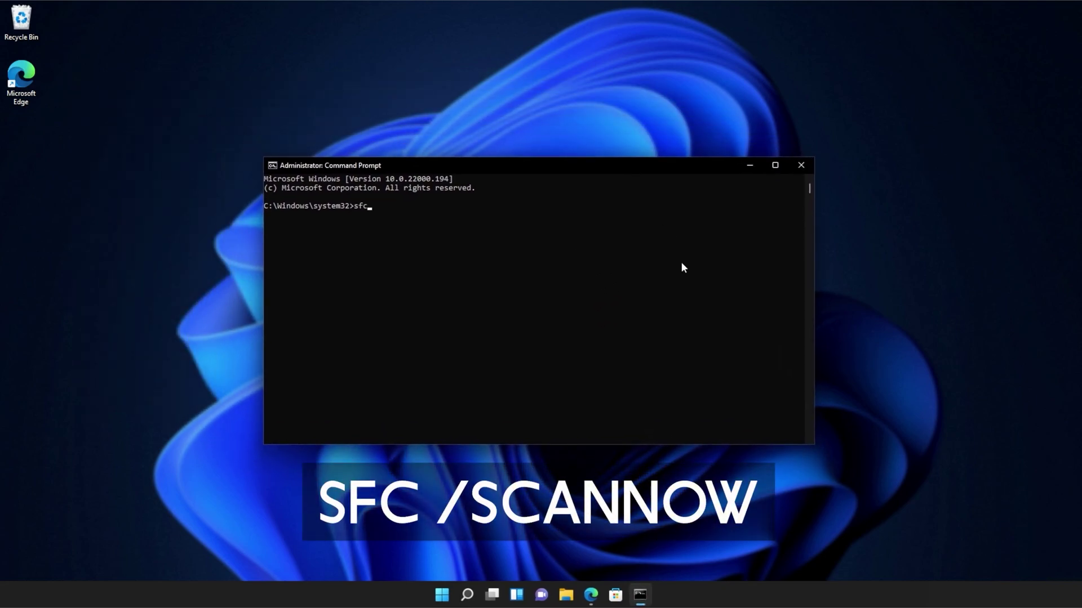
text( /scannow)
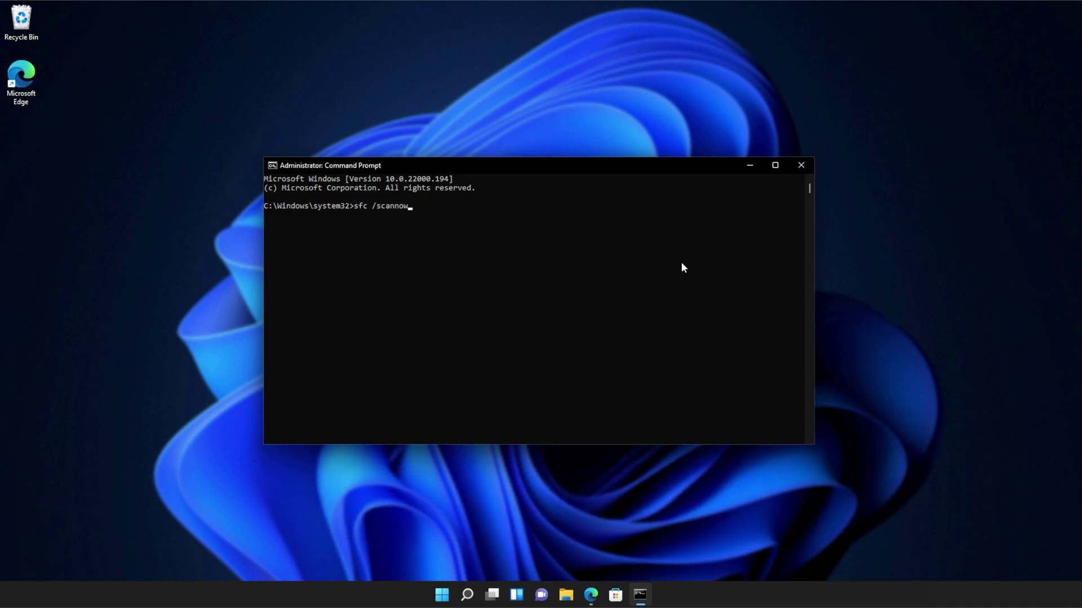
key(Return)
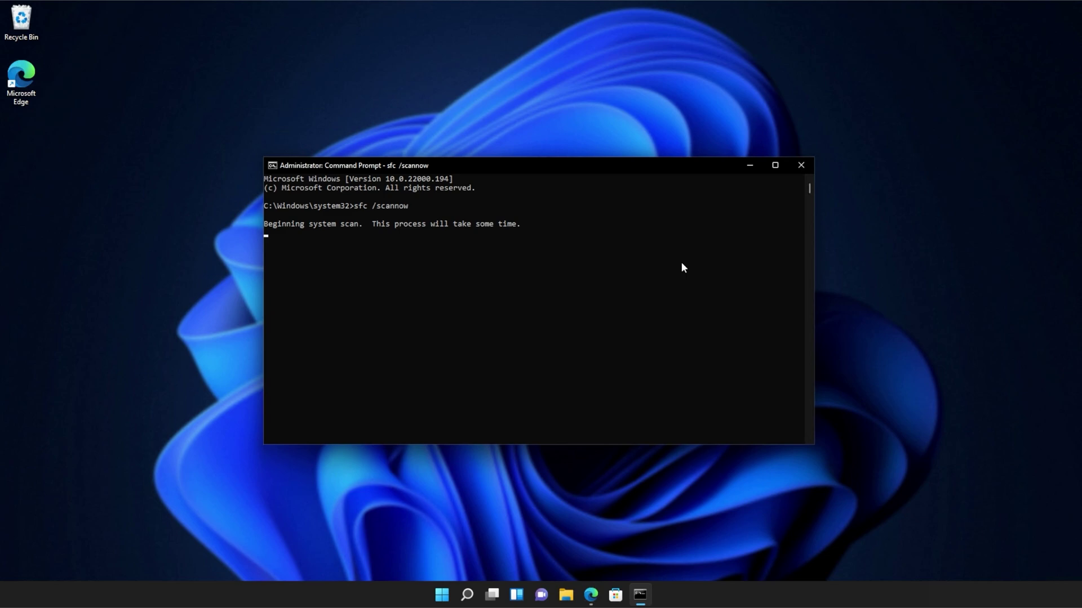